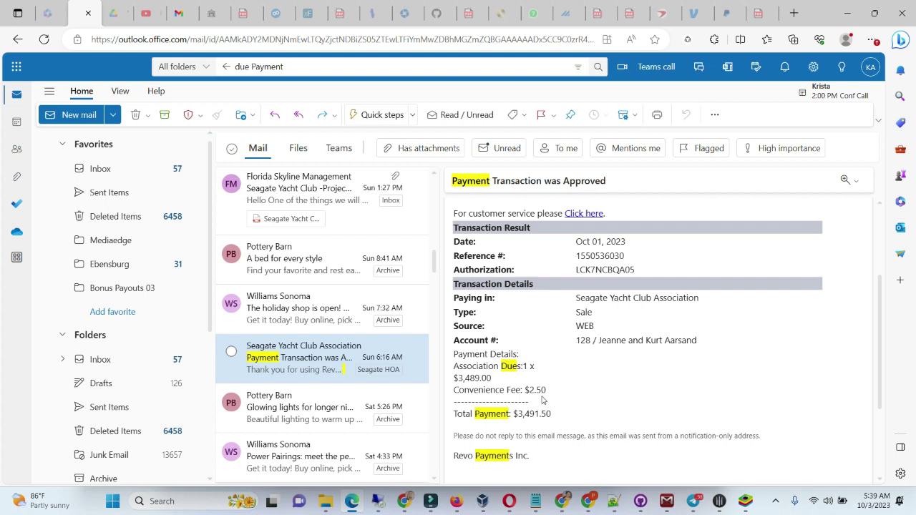
# Switch from Outlook in Edge to the Gmail inbox in Chrome.
pyautogui.moveTo(526, 499)
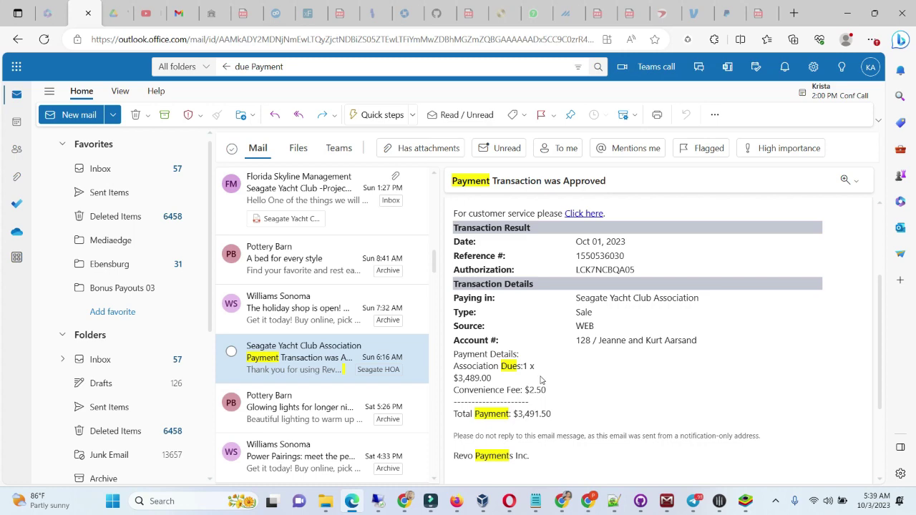
pyautogui.click(404, 501)
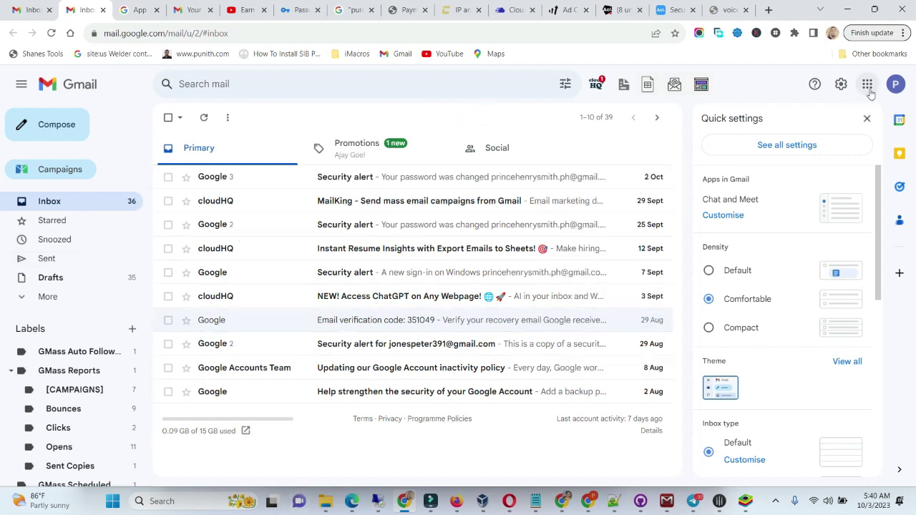
# Open 'Manage your Google Account' from the Gmail profile avatar menu.
pyautogui.click(895, 84)
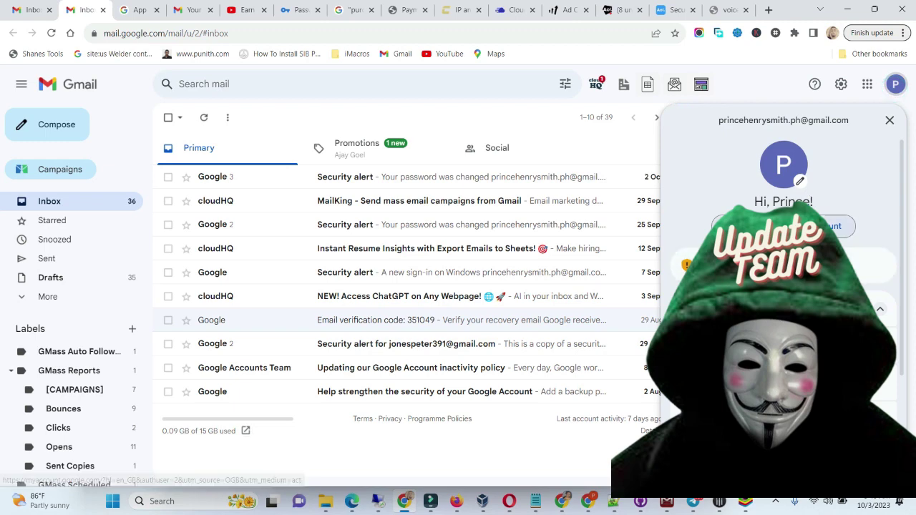
pyautogui.click(772, 266)
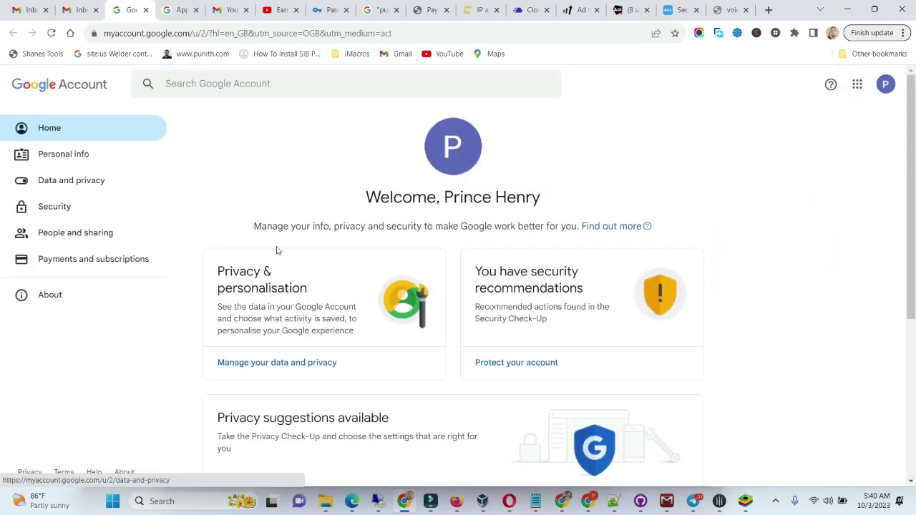
pyautogui.scroll(-4, 340, 239)
pyautogui.scroll(4, 339, 238)
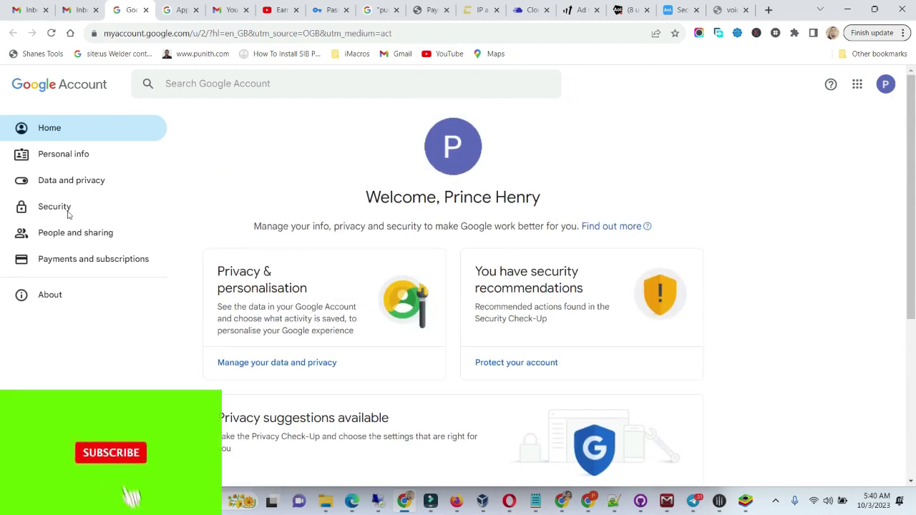
# On the Security page, open 2-Step Verification under 'How you sign in to Google'.
pyautogui.click(68, 211)
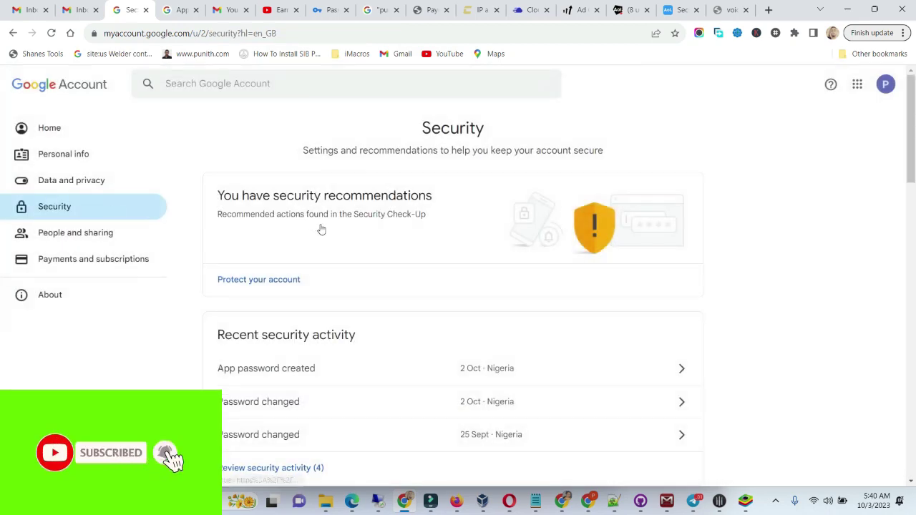
pyautogui.scroll(-2, 321, 229)
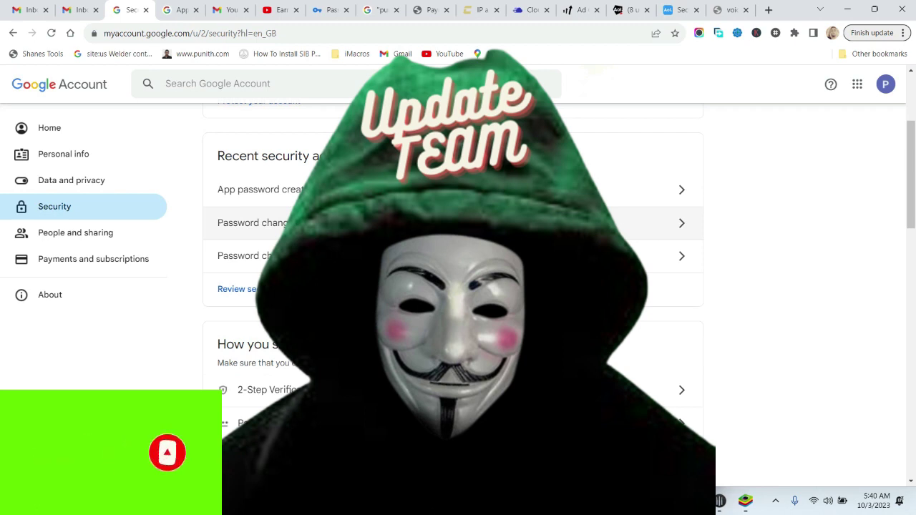
pyautogui.scroll(2, 458, 286)
pyautogui.scroll(-4, 458, 286)
pyautogui.scroll(-2, 253, 295)
pyautogui.scroll(1, 253, 295)
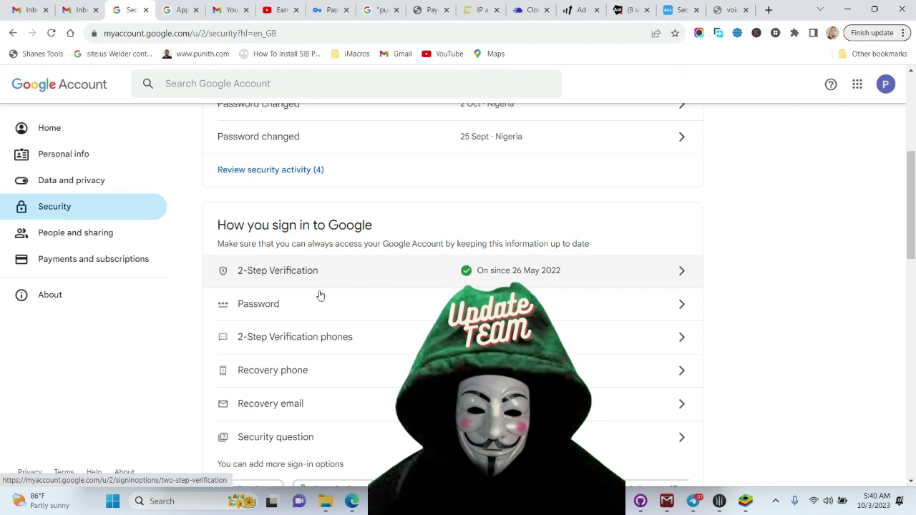
pyautogui.click(400, 277)
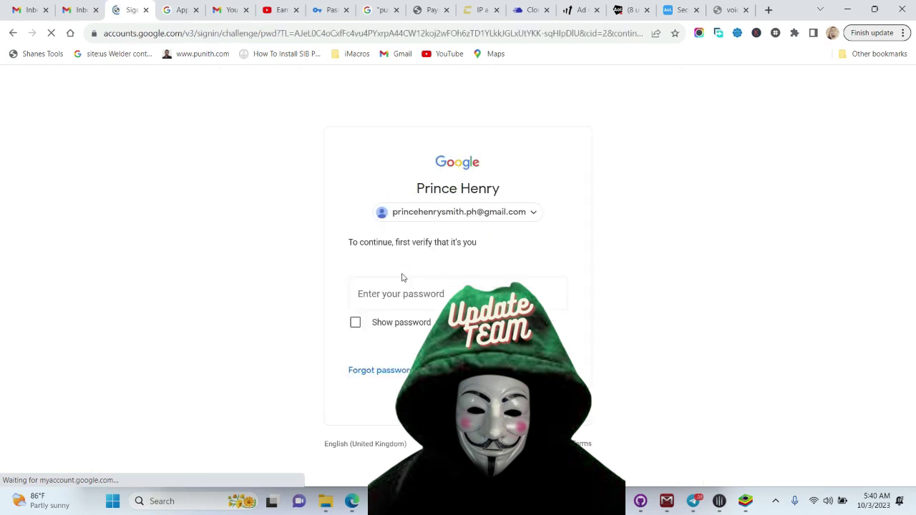
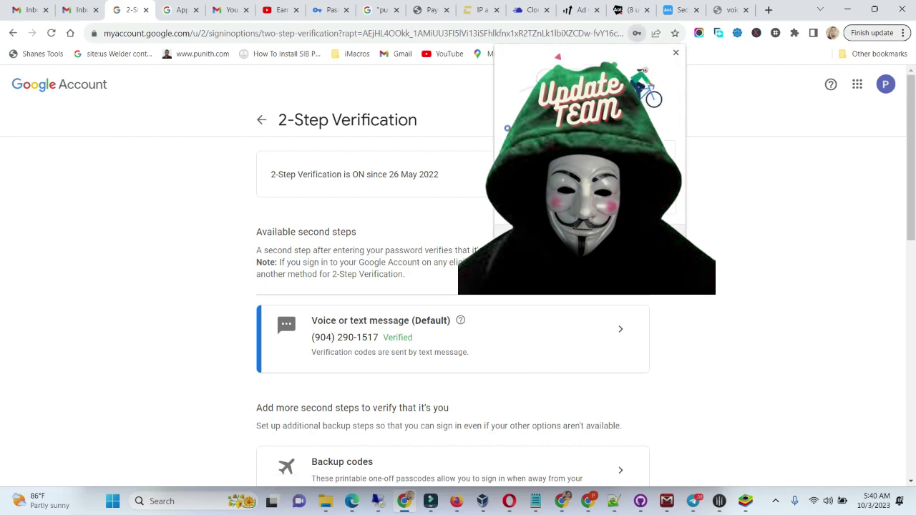
# Dismiss Chrome's save-password popup and scroll down to the App passwords section.
pyautogui.click(603, 207)
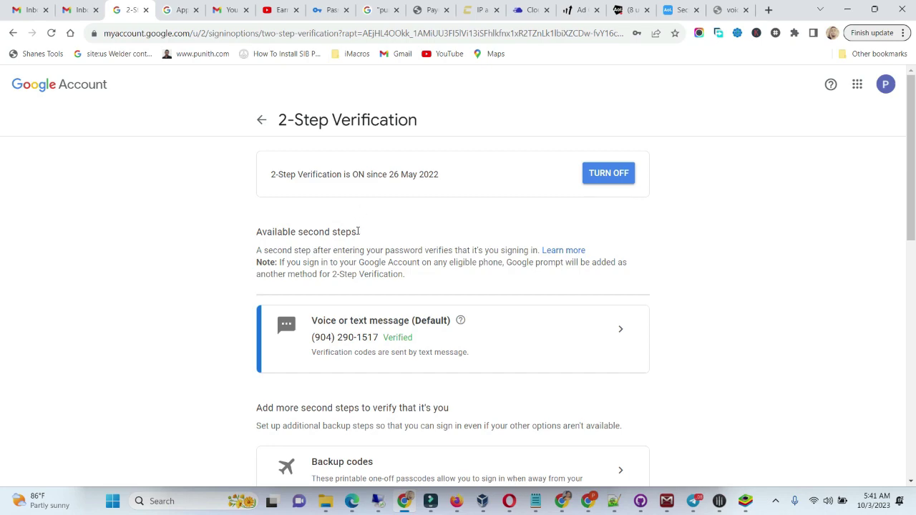
pyautogui.scroll(-10, 401, 252)
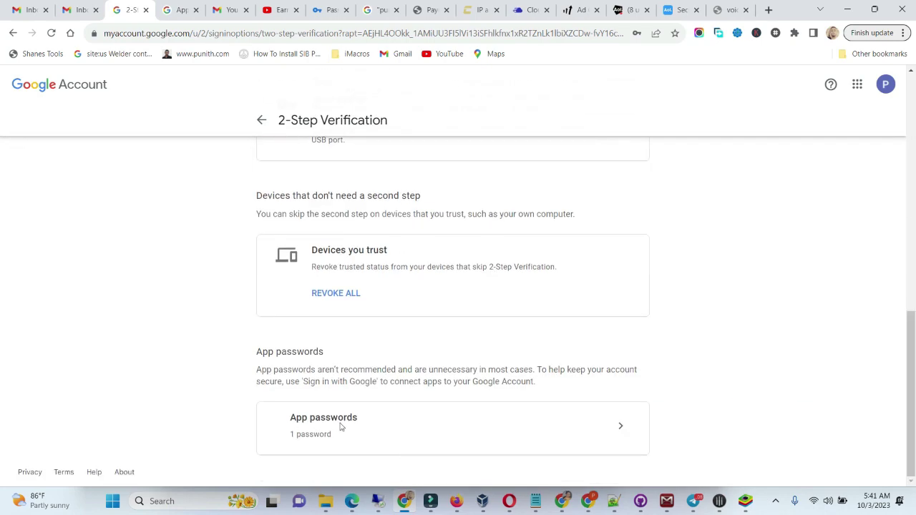
# On the App passwords page, revoke the existing 'hello' app password so none remain.
pyautogui.click(616, 429)
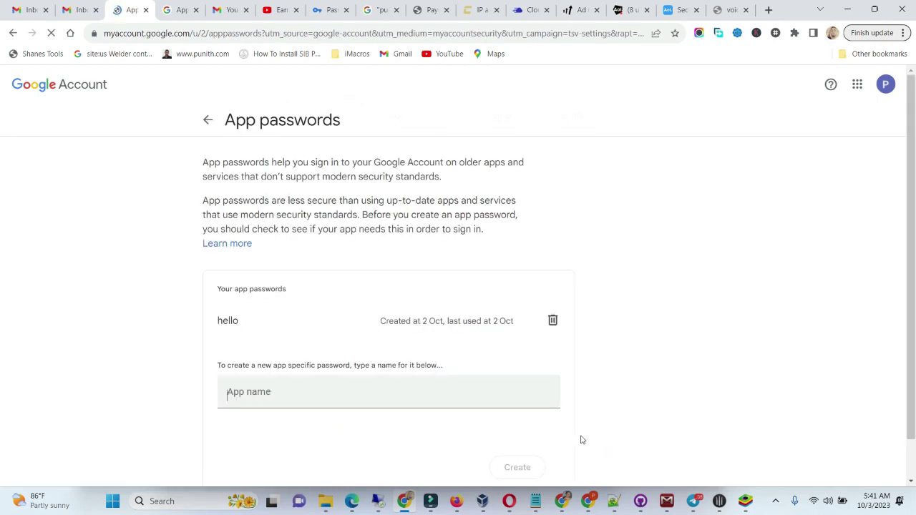
pyautogui.click(250, 388)
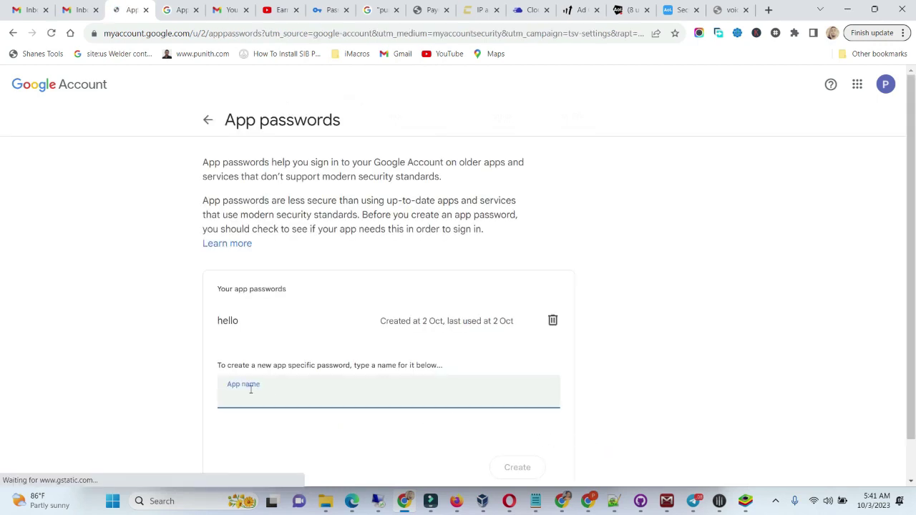
pyautogui.click(552, 321)
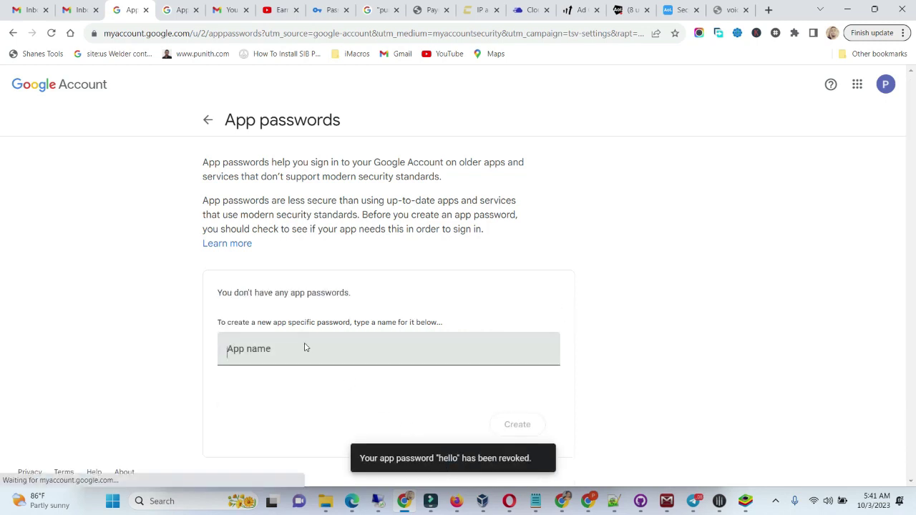
pyautogui.click(304, 349)
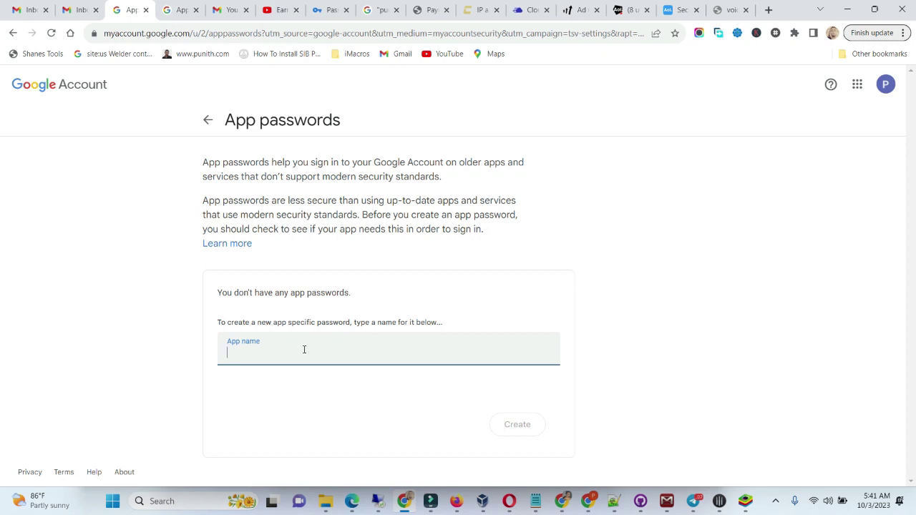
# Create a new app password with the app name 'saga'.
pyautogui.write('S')
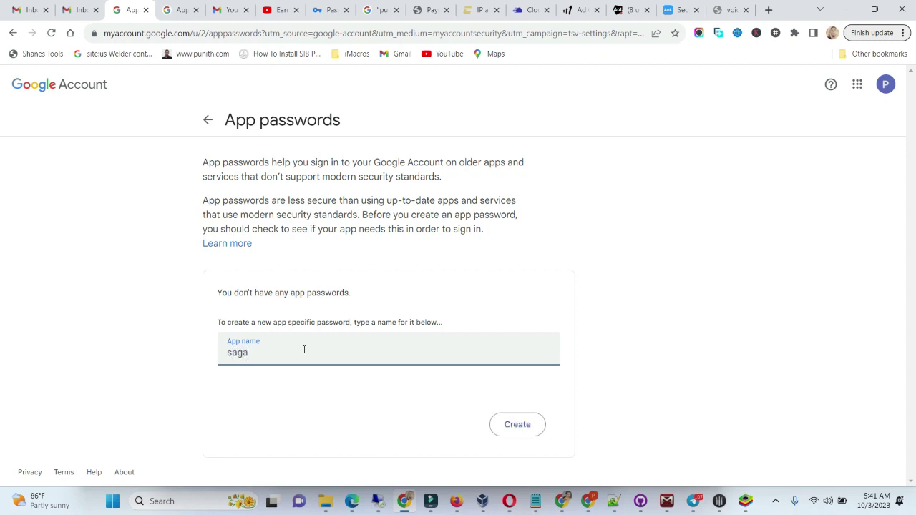
pyautogui.click(516, 426)
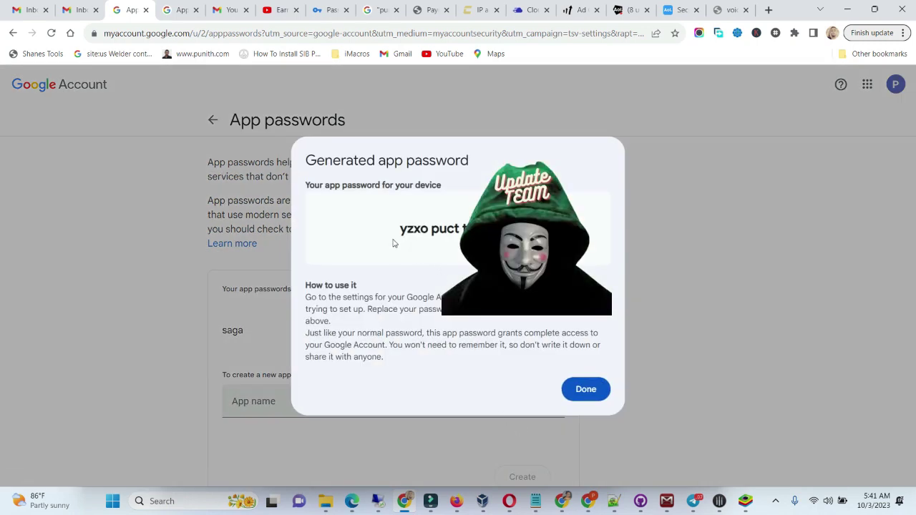
# Select the generated 'saga' app password and copy it to the clipboard.
pyautogui.tripleClick(430, 228)
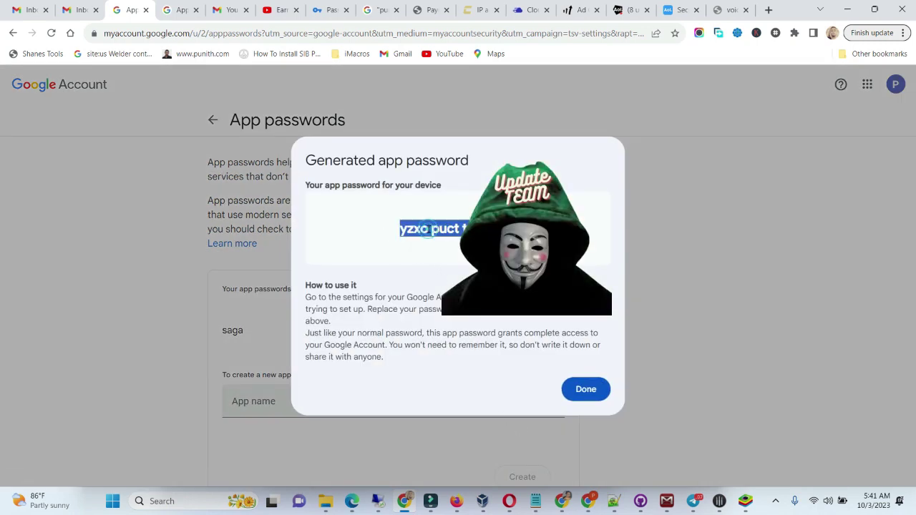
pyautogui.rightClick(430, 231)
pyautogui.click(442, 241)
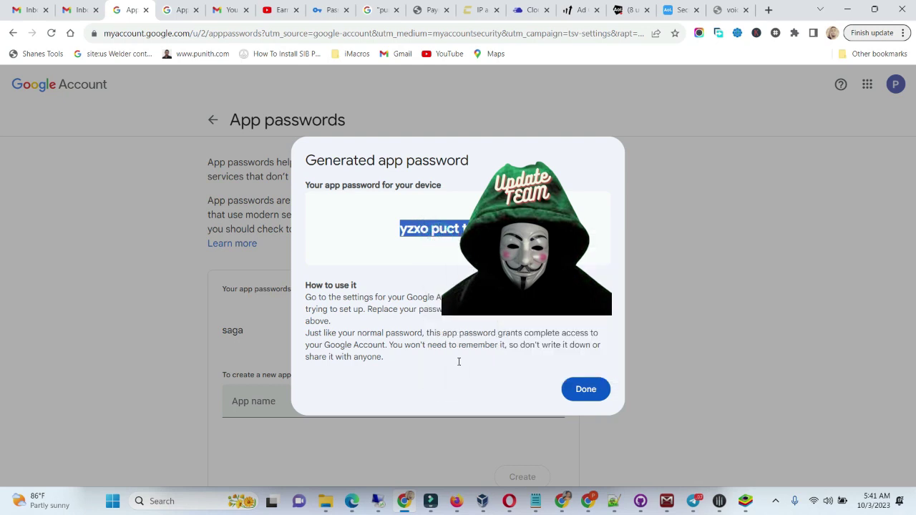
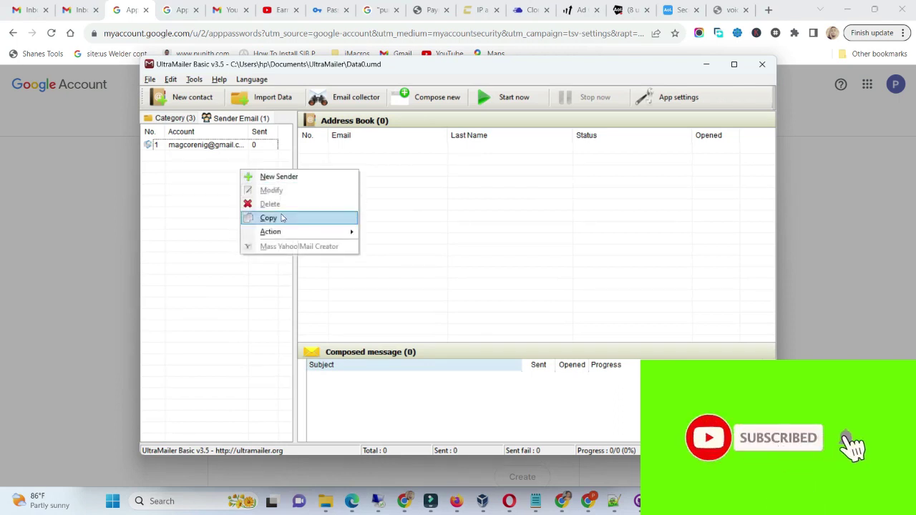
# Start a new SMTP sender using the smtp.gmail.com preset server on port 587.
pyautogui.moveTo(284, 232)
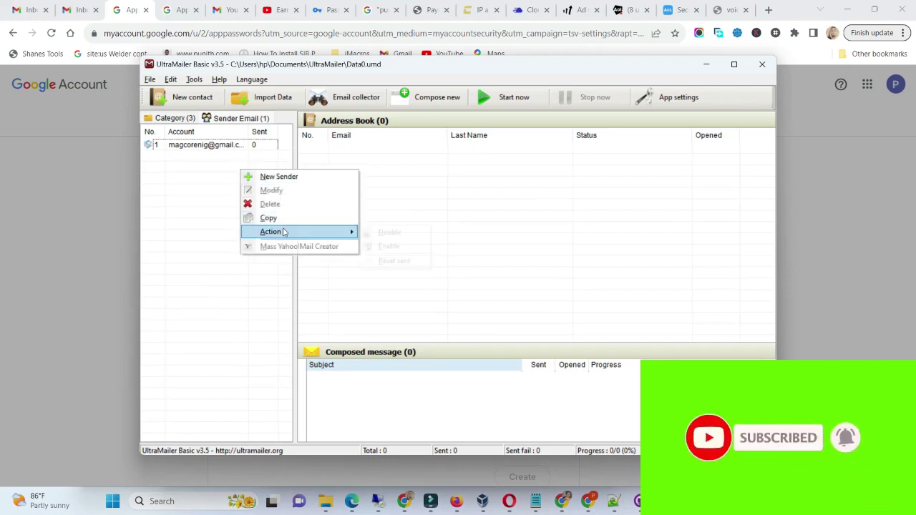
pyautogui.click(276, 179)
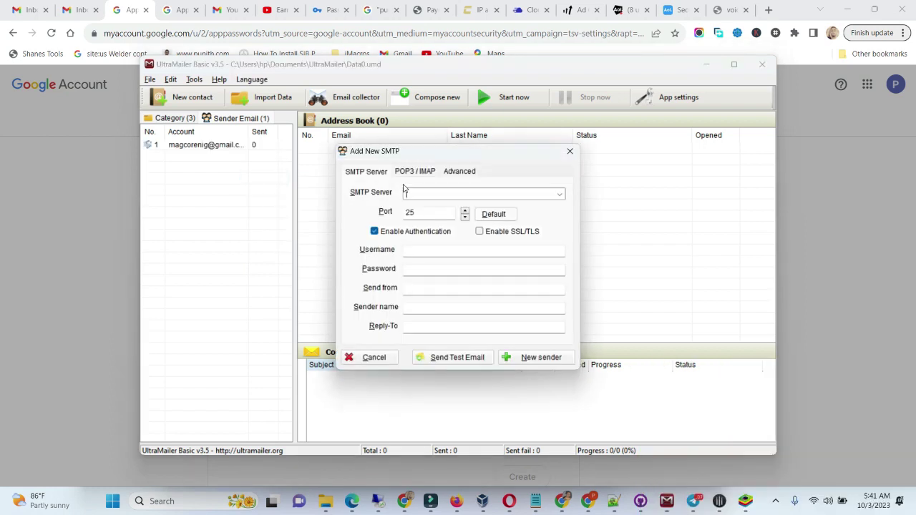
pyautogui.click(558, 194)
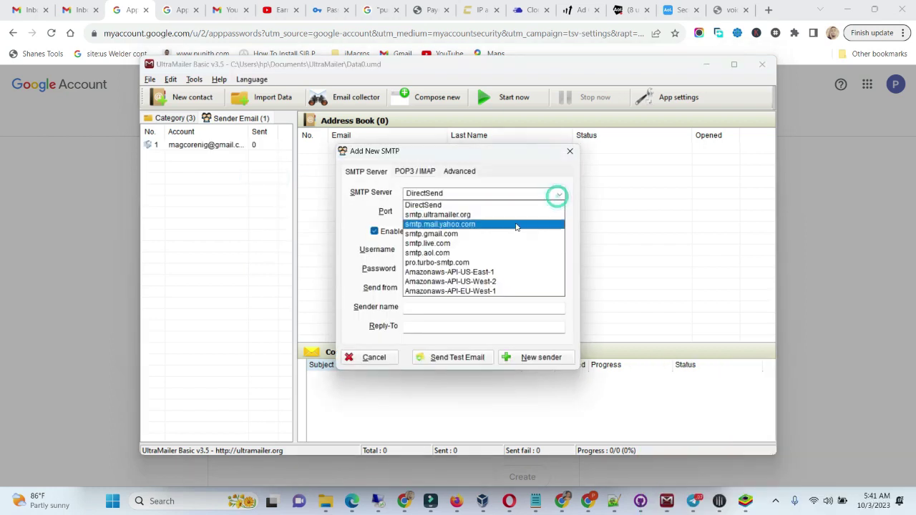
pyautogui.click(497, 234)
pyautogui.doubleClick(424, 212)
pyautogui.write('587')
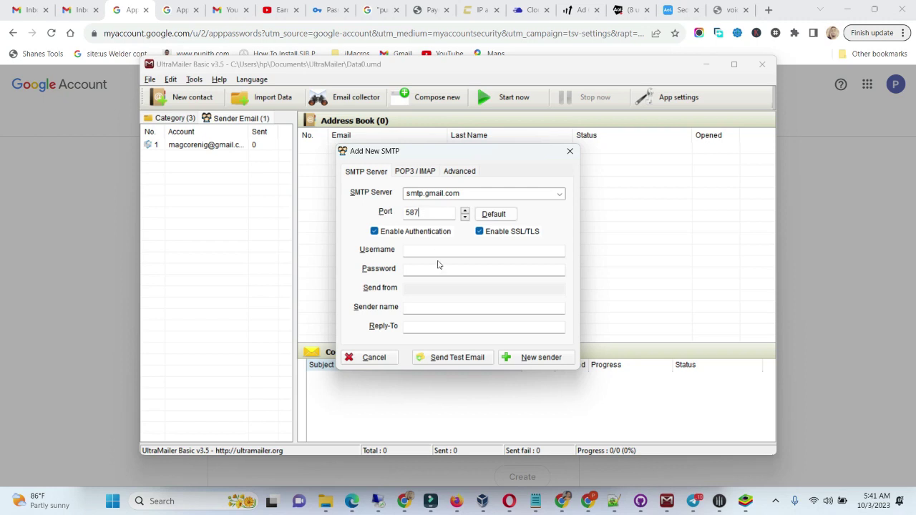
# Paste the copied app password into the new sender's Password field.
pyautogui.click(430, 249)
pyautogui.click(421, 267)
pyautogui.rightClick(420, 267)
pyautogui.click(445, 319)
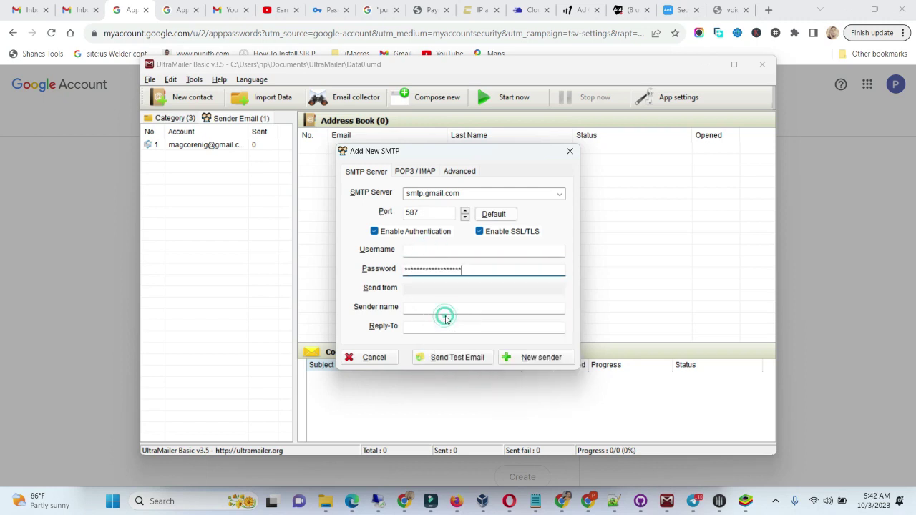
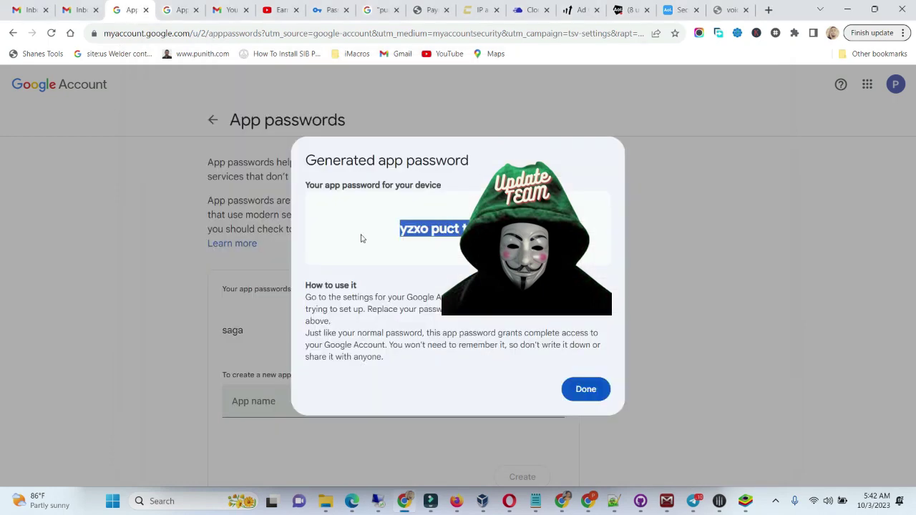
# Close the generated app password window and copy the signed-in account's email address from the profile panel.
pyautogui.click(583, 390)
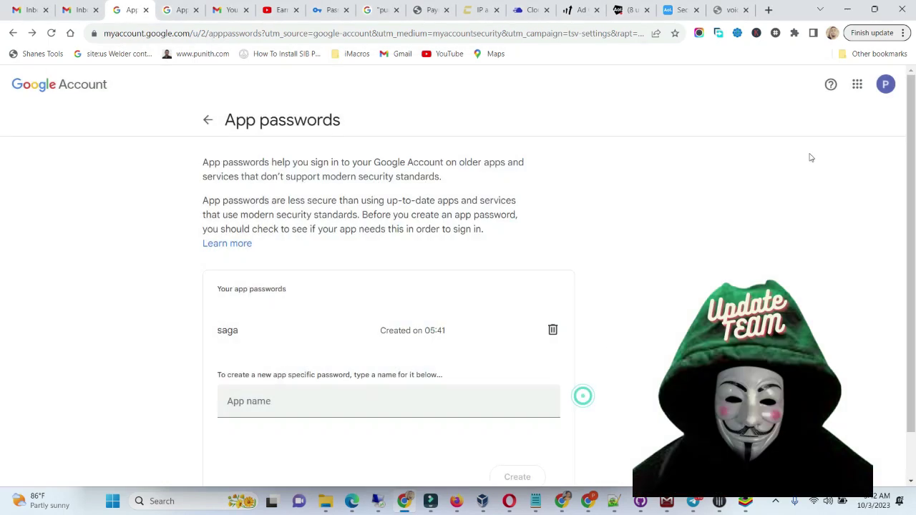
pyautogui.click(885, 84)
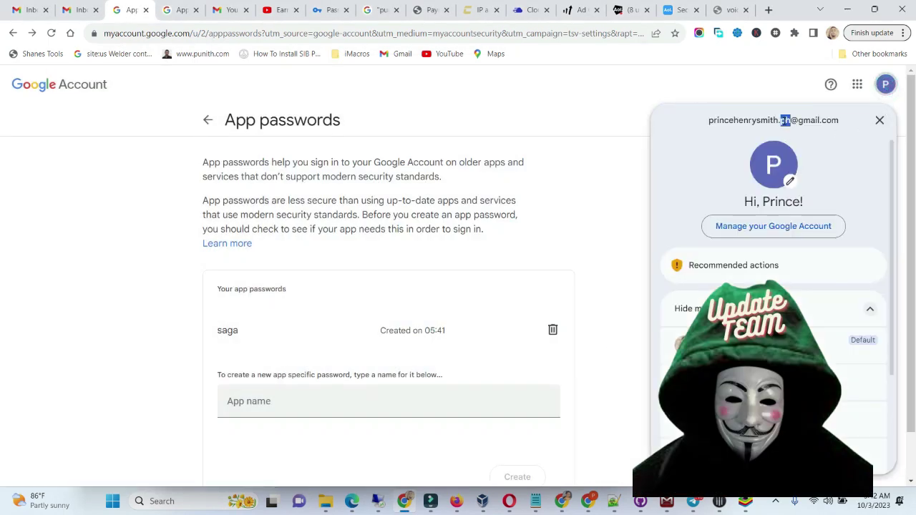
pyautogui.tripleClick(781, 120)
pyautogui.rightClick(780, 125)
pyautogui.click(766, 132)
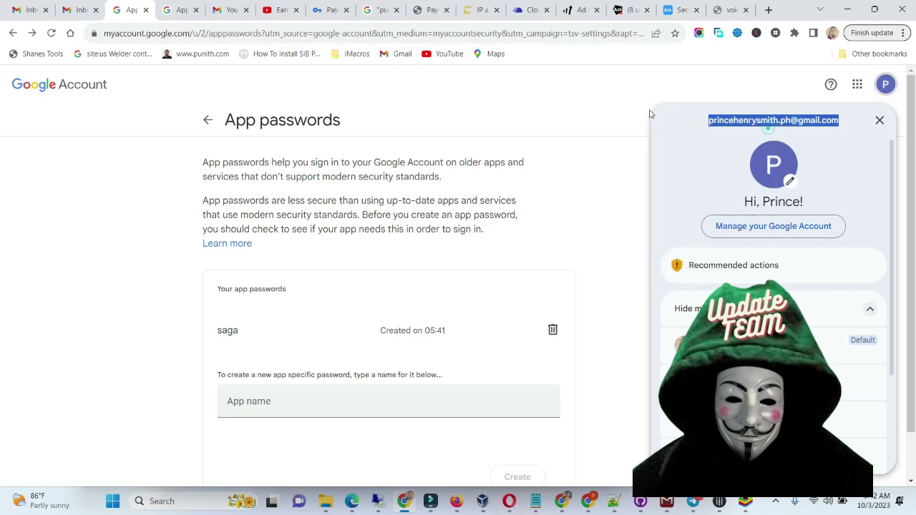
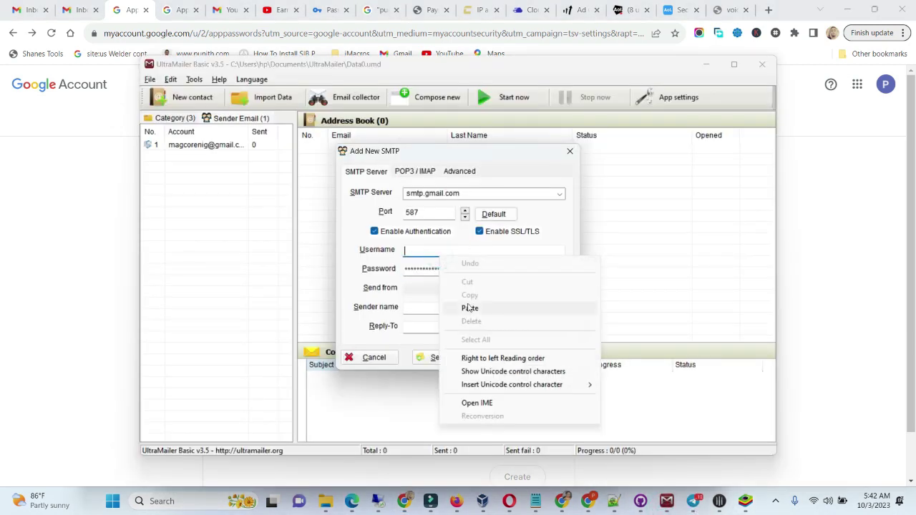
# Paste the Gmail address as the SMTP username, then start entering the sender name.
pyautogui.click(469, 307)
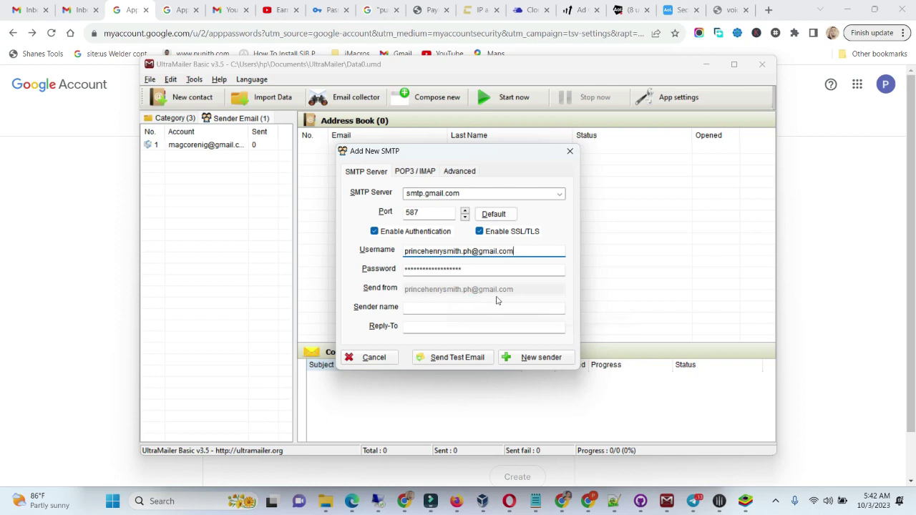
pyautogui.click(455, 312)
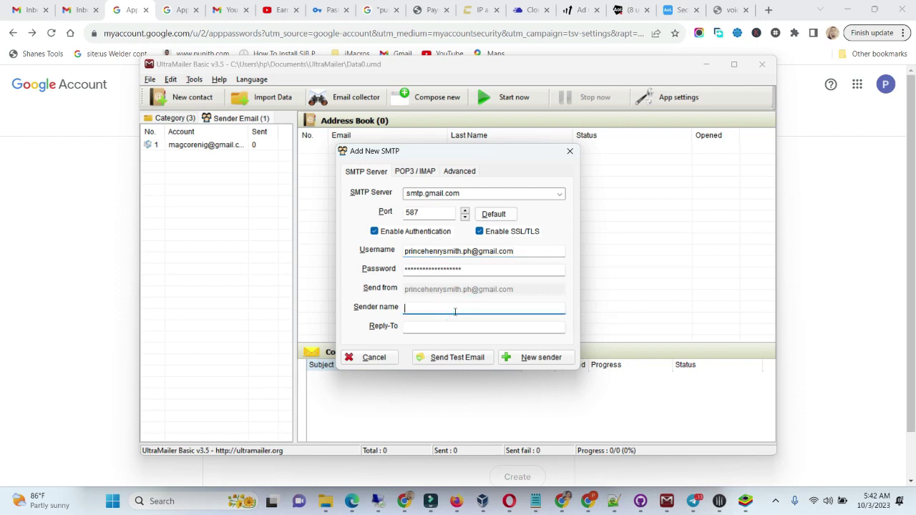
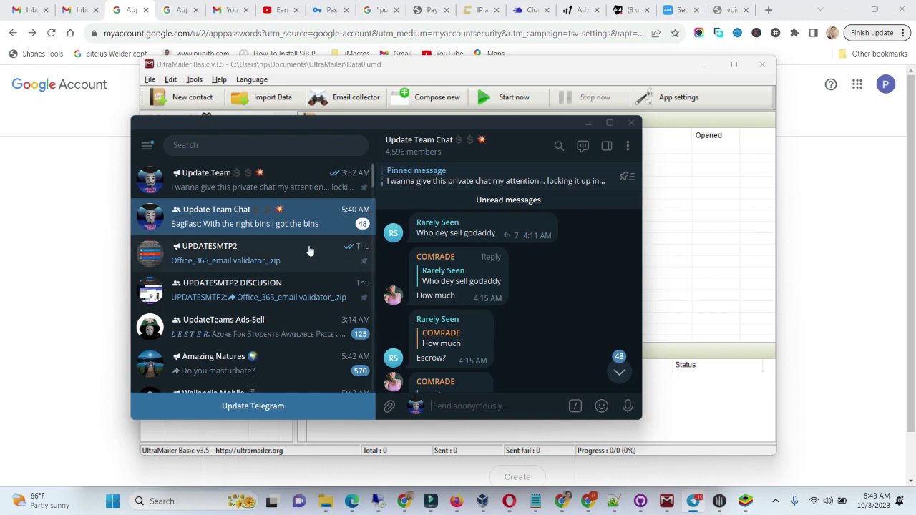
# Switch from the Update Team Chat group to the Update Team channel to view its recent posts.
pyautogui.click(275, 180)
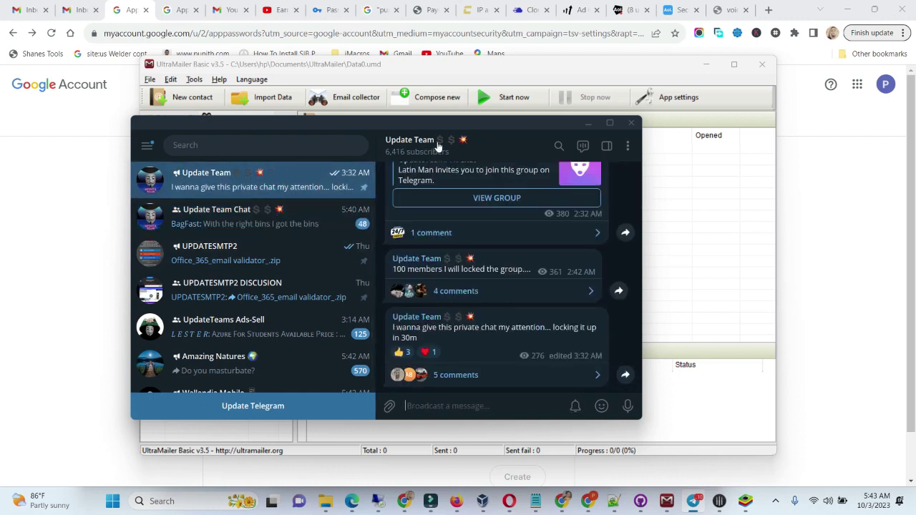
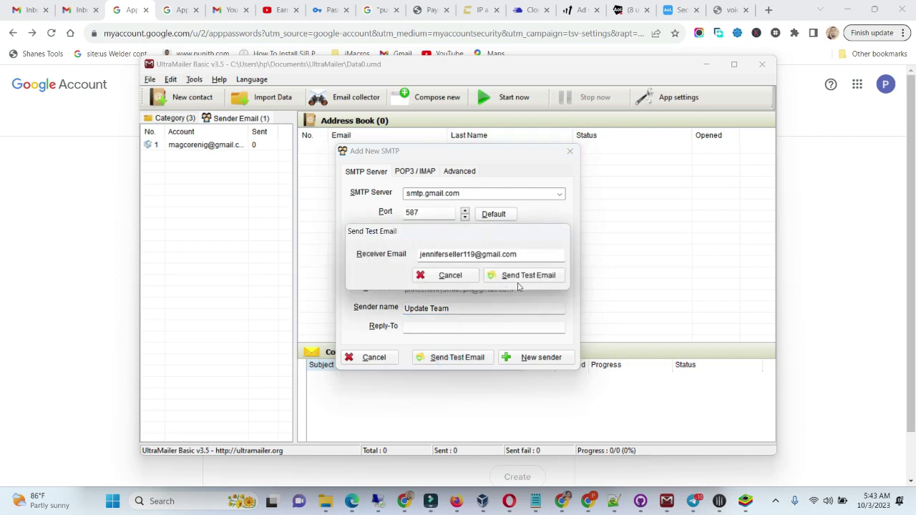
# Send the test email from the Update Team Gmail sender on port 587 and confirm 'Send test success!'.
pyautogui.click(518, 275)
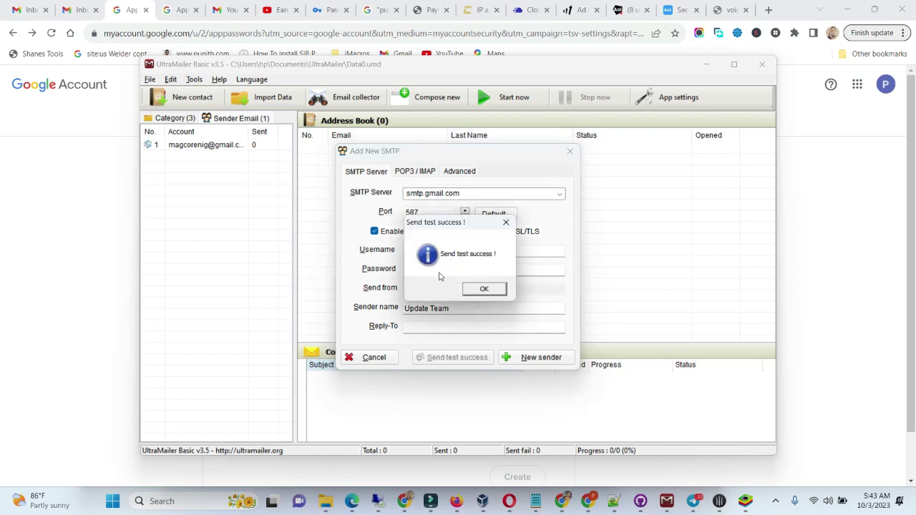
# In Edge's Gmail tab, refresh the inbox and open the 'UltraMailer - Test Email' from Update Team.
pyautogui.moveTo(358, 500)
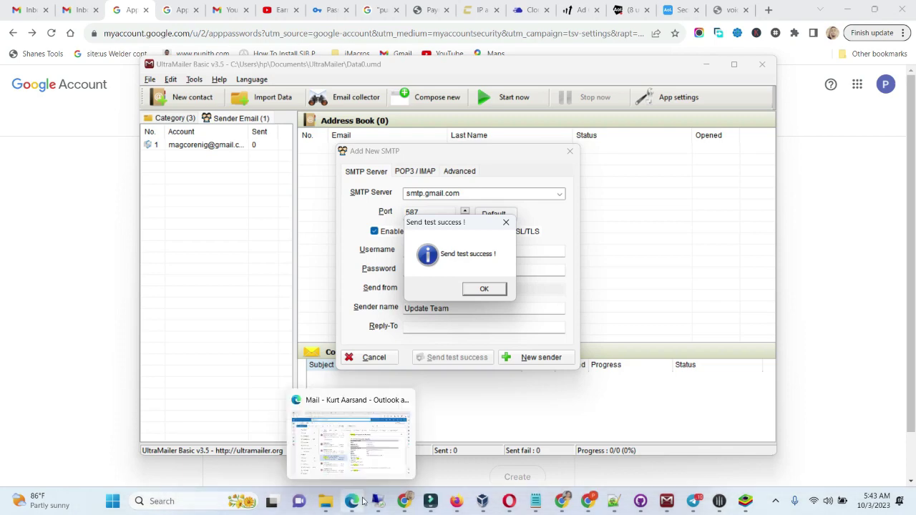
pyautogui.click(348, 438)
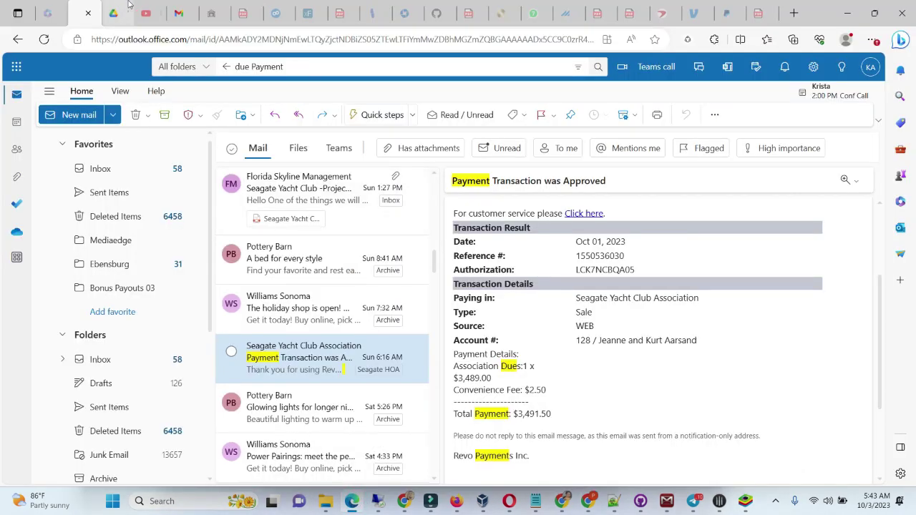
pyautogui.click(178, 13)
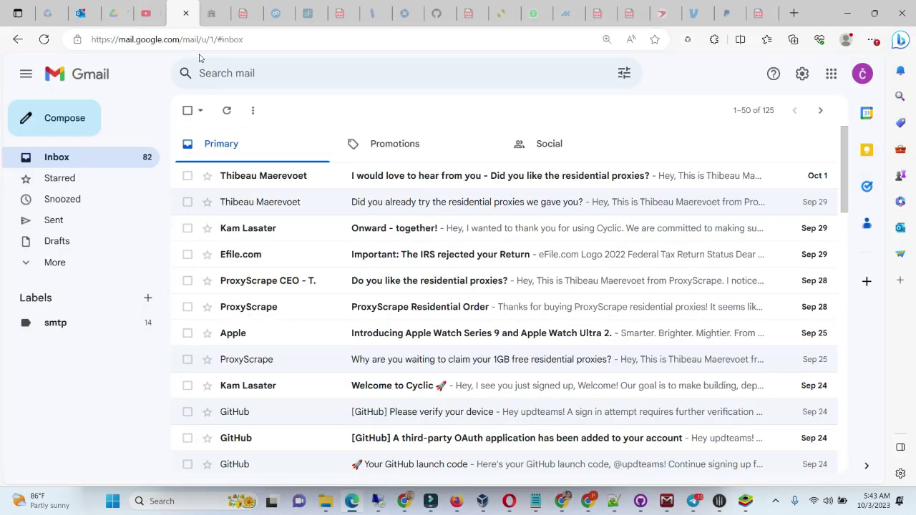
pyautogui.click(235, 111)
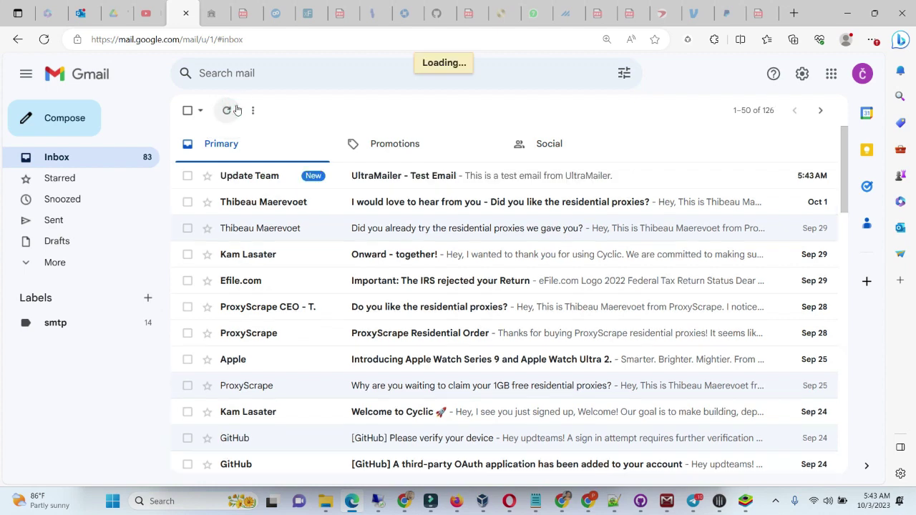
pyautogui.click(351, 178)
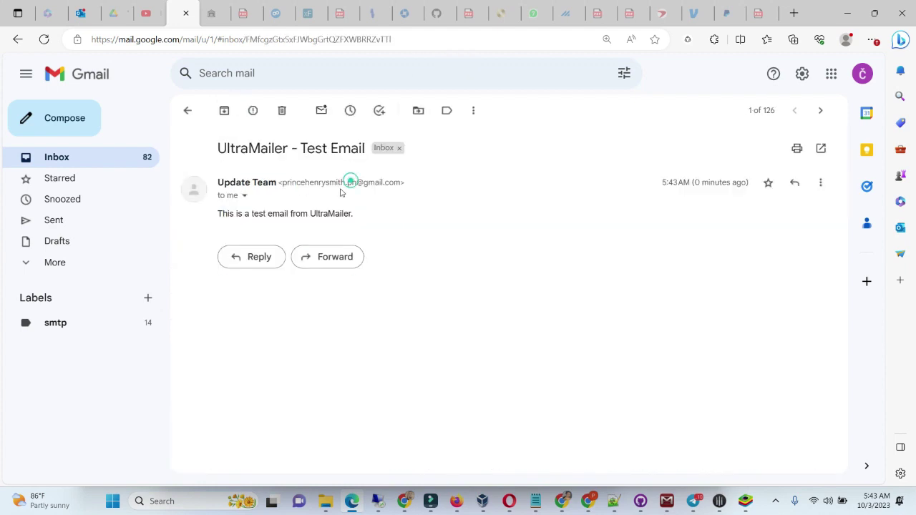